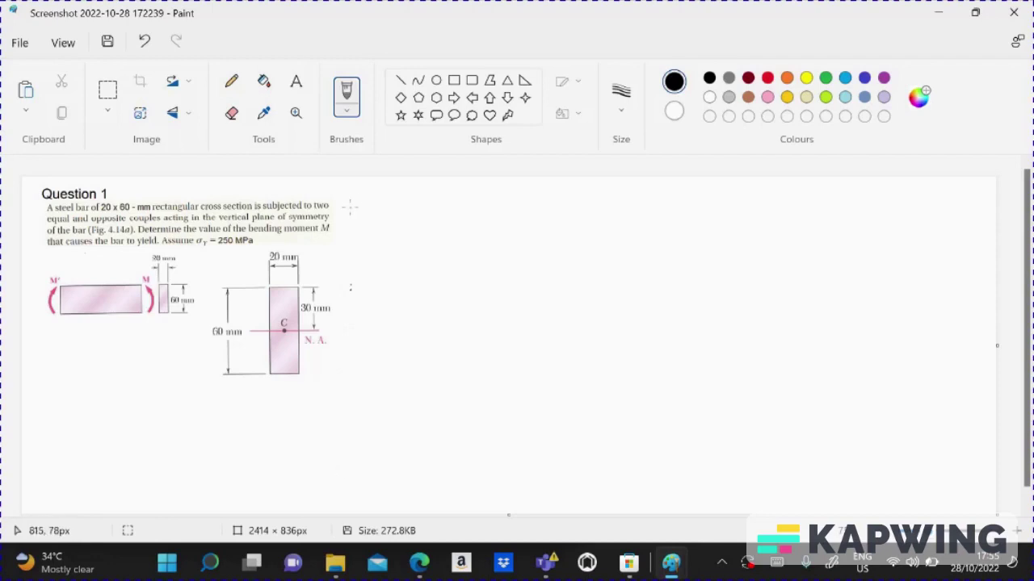
- Handwrite the first bulleted line A = (20)(60)(10⁻⁶) = 1.2x10⁻³ m² beside the question
mouse_move(355, 197)
mouse_down()
mouse_move(345, 203)
mouse_move(361, 202)
mouse_up()
mouse_move(378, 217)
mouse_down()
mouse_move(411, 203)
mouse_move(423, 218)
mouse_move(444, 199)
mouse_move(450, 216)
mouse_move(463, 215)
mouse_move(488, 196)
mouse_move(499, 201)
mouse_move(494, 213)
mouse_move(534, 189)
mouse_up()
drag(534, 184, 537, 191)
mouse_move(546, 181)
mouse_down()
mouse_move(551, 205)
mouse_move(567, 193)
mouse_up()
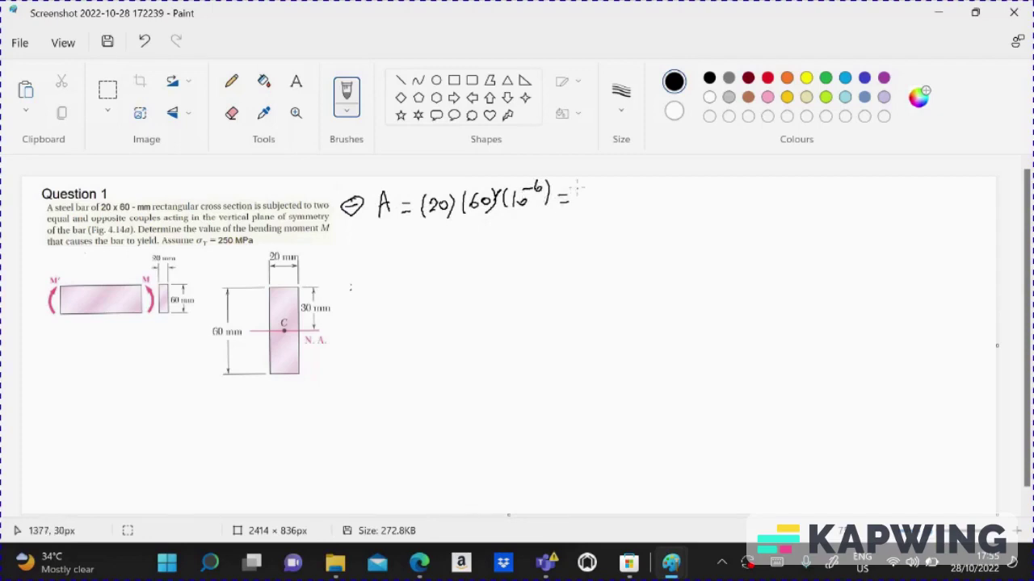
mouse_move(580, 189)
mouse_down()
mouse_move(583, 206)
mouse_move(624, 204)
mouse_up()
click(592, 203)
mouse_move(624, 190)
mouse_down()
mouse_move(614, 204)
mouse_move(629, 205)
mouse_move(635, 192)
mouse_up()
mouse_move(633, 188)
mouse_down()
mouse_move(675, 205)
mouse_move(687, 199)
mouse_up()
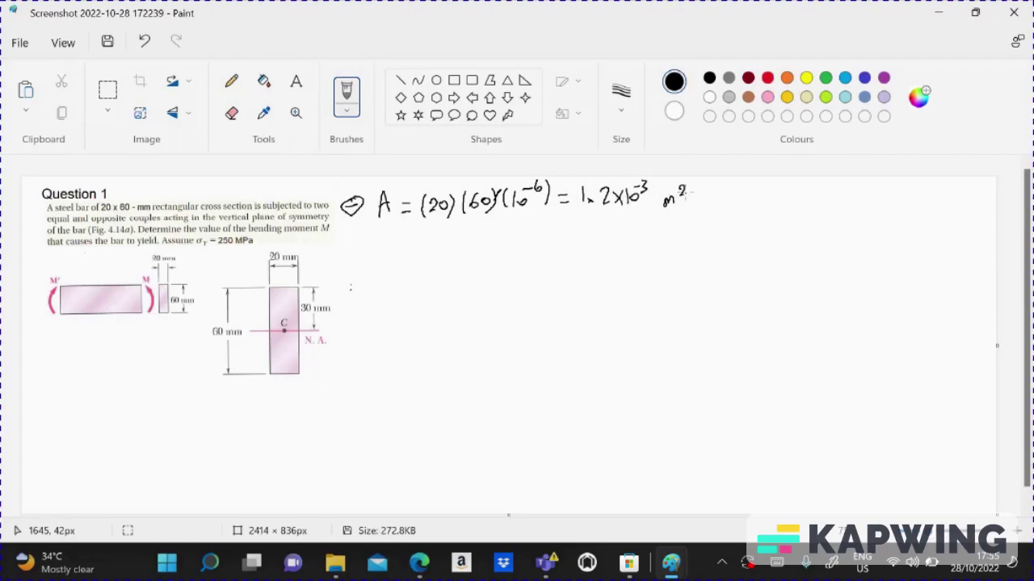
- Draw the second bullet and write I = for the moment of inertia
drag(369, 232, 373, 233)
mouse_move(357, 241)
mouse_down()
mouse_move(374, 236)
mouse_move(403, 253)
mouse_up()
mouse_move(395, 233)
mouse_down()
mouse_move(411, 231)
mouse_move(419, 252)
mouse_move(433, 247)
mouse_up()
drag(423, 243, 436, 241)
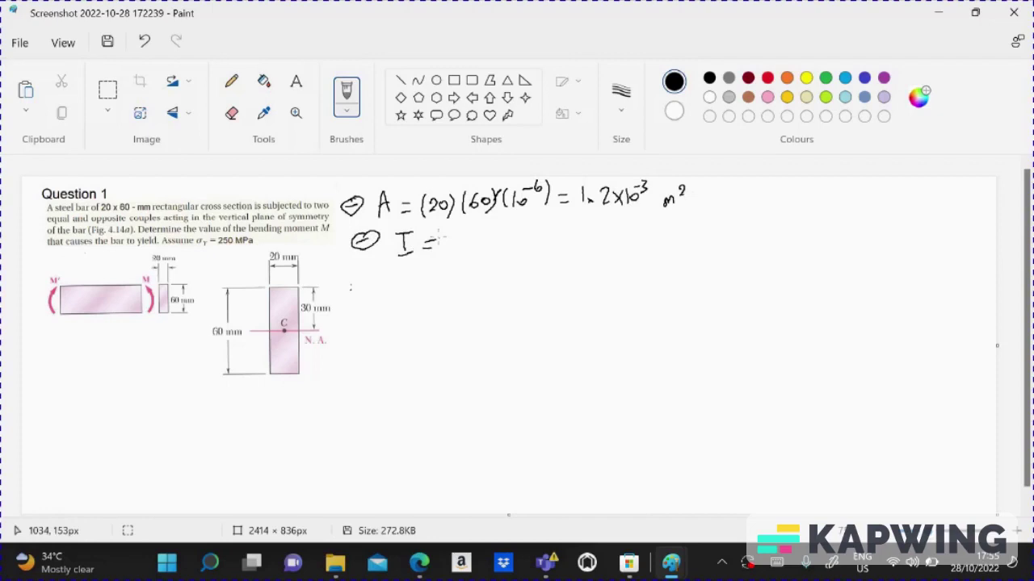
- Write the inertia formula bh³/12 after I =
drag(458, 229, 464, 248)
mouse_move(475, 223)
mouse_down()
mouse_move(483, 247)
mouse_move(492, 229)
mouse_up()
mouse_move(453, 261)
mouse_down()
mouse_move(487, 260)
mouse_move(466, 284)
mouse_up()
mouse_move(471, 274)
mouse_down()
mouse_move(483, 284)
mouse_move(513, 252)
mouse_up()
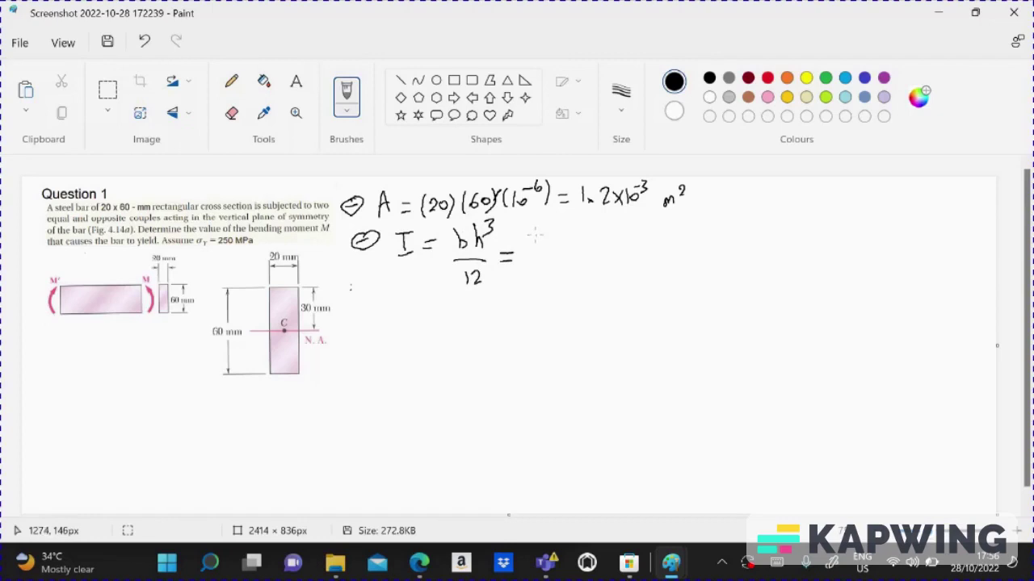
- Substitute values as = 20(10⁻³)(60x10⁻³)/12 under a long fraction bar
mouse_move(531, 236)
mouse_down()
mouse_move(543, 254)
mouse_move(551, 235)
mouse_move(570, 252)
mouse_up()
mouse_move(578, 230)
mouse_down()
mouse_move(578, 243)
mouse_move(592, 220)
mouse_up()
mouse_move(595, 214)
mouse_down()
mouse_move(605, 242)
mouse_move(627, 241)
mouse_up()
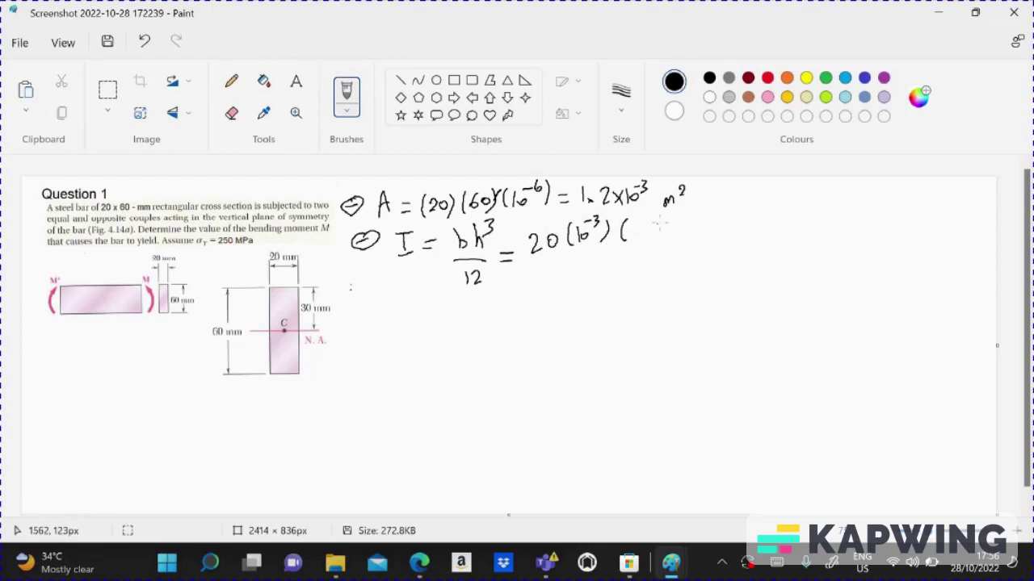
mouse_move(641, 223)
mouse_down()
mouse_move(636, 236)
mouse_move(653, 224)
mouse_move(668, 233)
mouse_up()
mouse_move(681, 219)
mouse_down()
mouse_move(680, 234)
mouse_move(692, 212)
mouse_move(701, 237)
mouse_up()
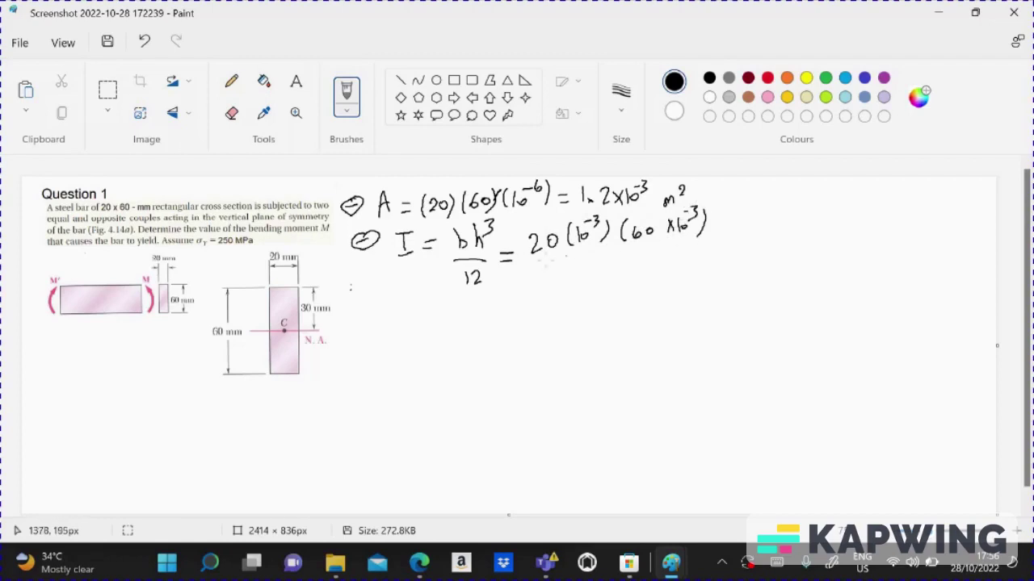
drag(526, 263, 713, 248)
mouse_move(591, 272)
mouse_down()
mouse_move(588, 284)
mouse_move(619, 281)
mouse_up()
- Write the result = 3.6x10⁻⁷ m⁴ and draw the third bullet below
drag(717, 244, 726, 244)
drag(718, 249, 727, 249)
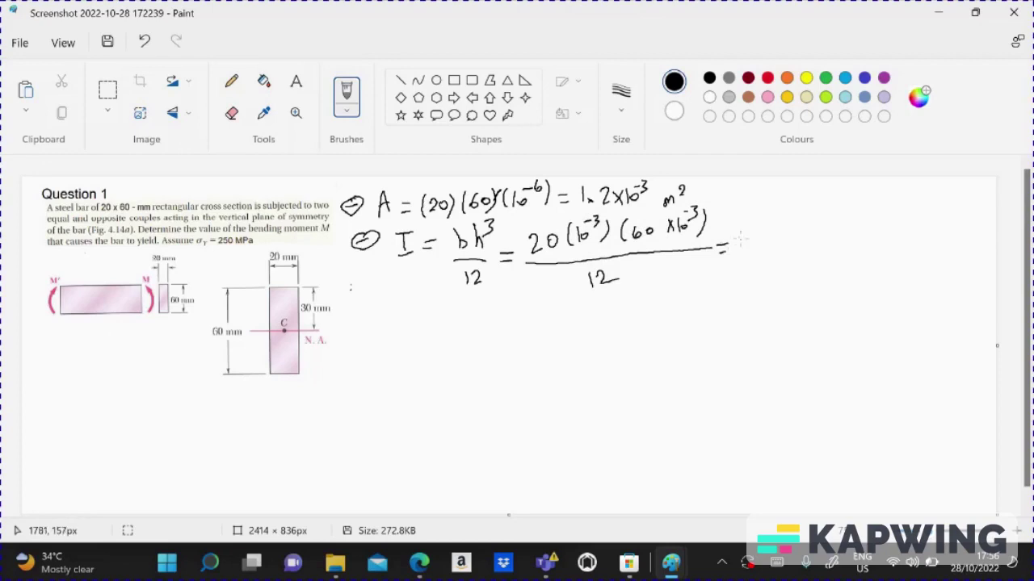
mouse_move(736, 234)
mouse_down()
mouse_move(738, 250)
mouse_move(773, 246)
mouse_up()
click(749, 250)
mouse_move(775, 232)
mouse_down()
mouse_move(769, 252)
mouse_move(788, 231)
mouse_up()
mouse_move(786, 219)
mouse_down()
mouse_move(830, 242)
mouse_move(841, 225)
mouse_up()
drag(837, 213, 835, 228)
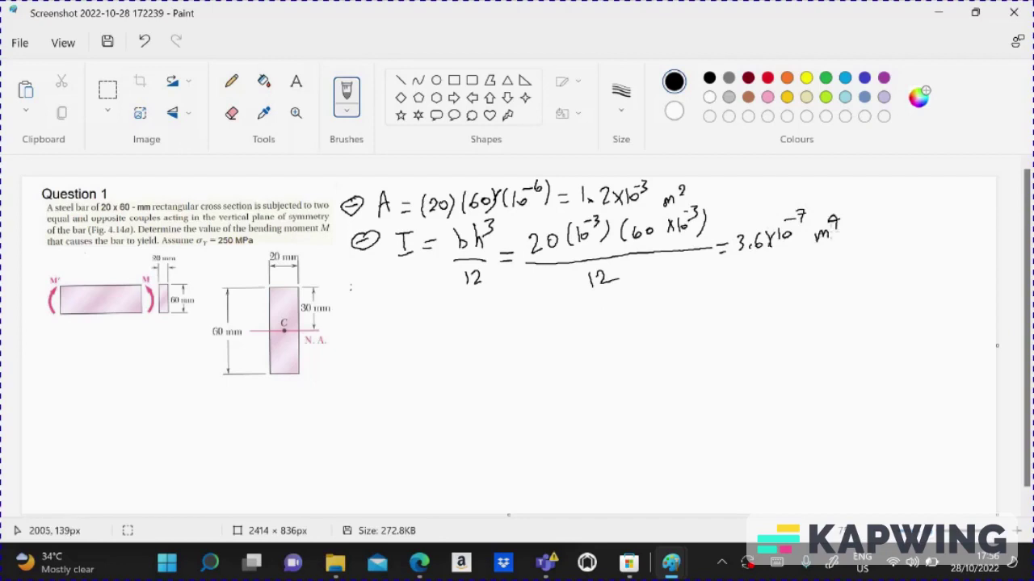
drag(365, 300, 385, 287)
mouse_move(379, 289)
mouse_down()
mouse_move(386, 313)
mouse_move(363, 292)
mouse_move(393, 293)
mouse_up()
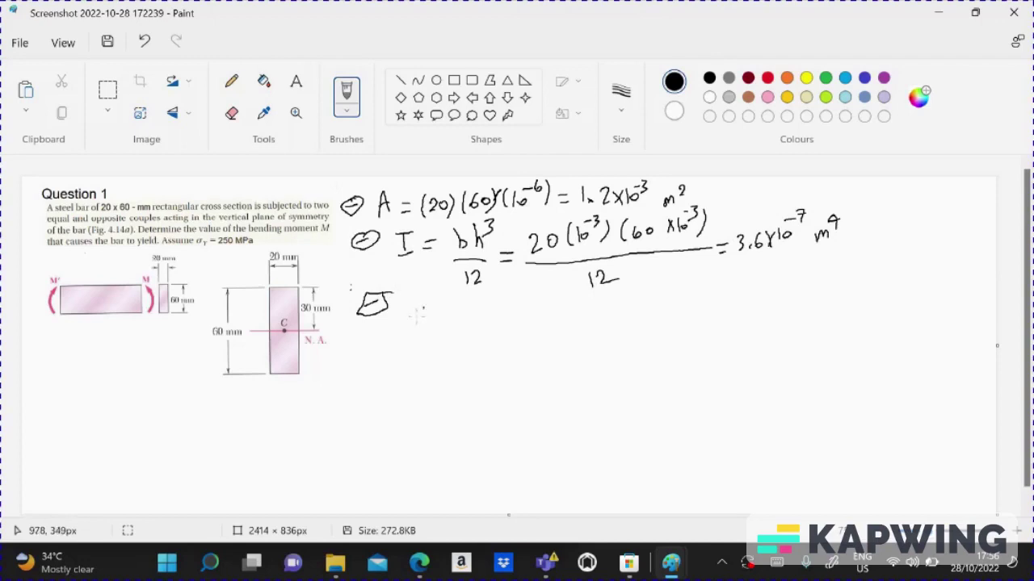
- Write c = 30x10⁻³ m on the third line
drag(424, 307, 424, 322)
drag(437, 319, 457, 307)
mouse_move(469, 308)
mouse_down()
mouse_move(467, 321)
mouse_move(493, 312)
mouse_move(519, 322)
mouse_up()
mouse_move(518, 308)
mouse_down()
mouse_move(508, 322)
mouse_move(531, 310)
mouse_up()
drag(530, 297, 569, 320)
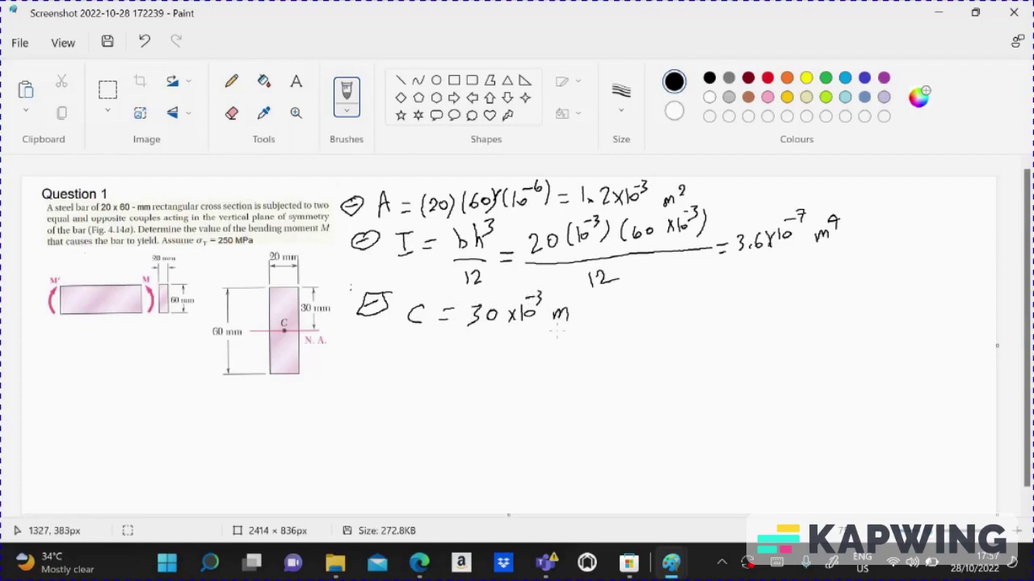
- Bracket the 30 mm dimension on the diagram as c, with a curved arrow to it
drag(329, 286, 339, 286)
mouse_move(335, 286)
mouse_down()
mouse_move(334, 332)
mouse_move(339, 322)
mouse_up()
mouse_move(348, 330)
mouse_down()
mouse_move(356, 344)
mouse_move(391, 329)
mouse_move(394, 342)
mouse_up()
drag(354, 377, 375, 386)
- Draw the fourth bullet, label σmax at the section's top edge, and begin σmax = M
mouse_move(374, 386)
mouse_down()
mouse_move(346, 391)
mouse_move(344, 374)
mouse_up()
drag(344, 373, 372, 370)
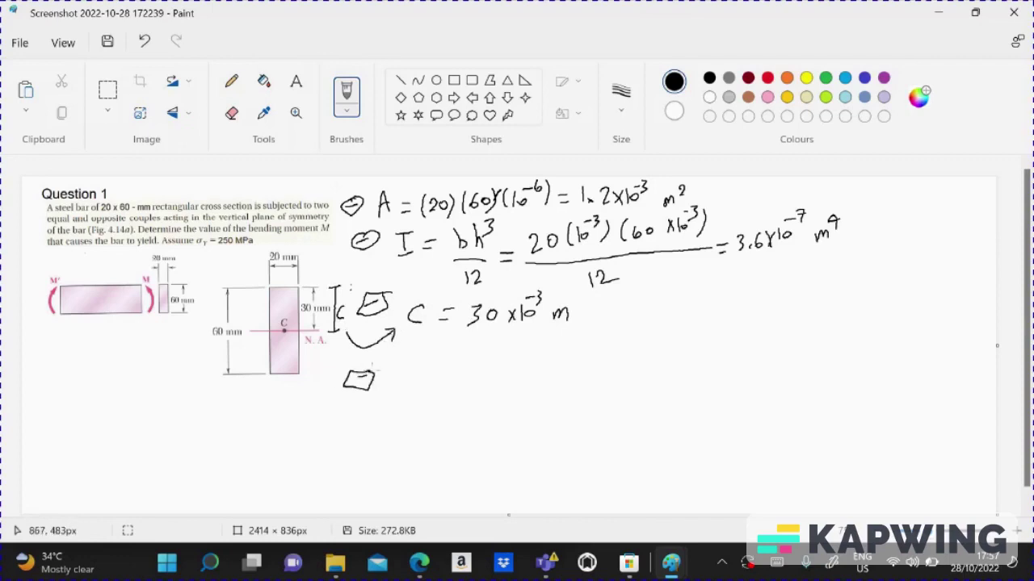
mouse_move(203, 250)
mouse_down()
mouse_move(209, 301)
mouse_move(238, 273)
mouse_up()
drag(238, 265, 234, 271)
mouse_move(415, 373)
mouse_down()
mouse_move(409, 386)
mouse_move(447, 390)
mouse_up()
mouse_move(445, 381)
mouse_down()
mouse_move(454, 393)
mouse_move(503, 366)
mouse_move(517, 378)
mouse_up()
- Complete σmax = Mc/I and draw the fifth bullet
drag(484, 393, 515, 392)
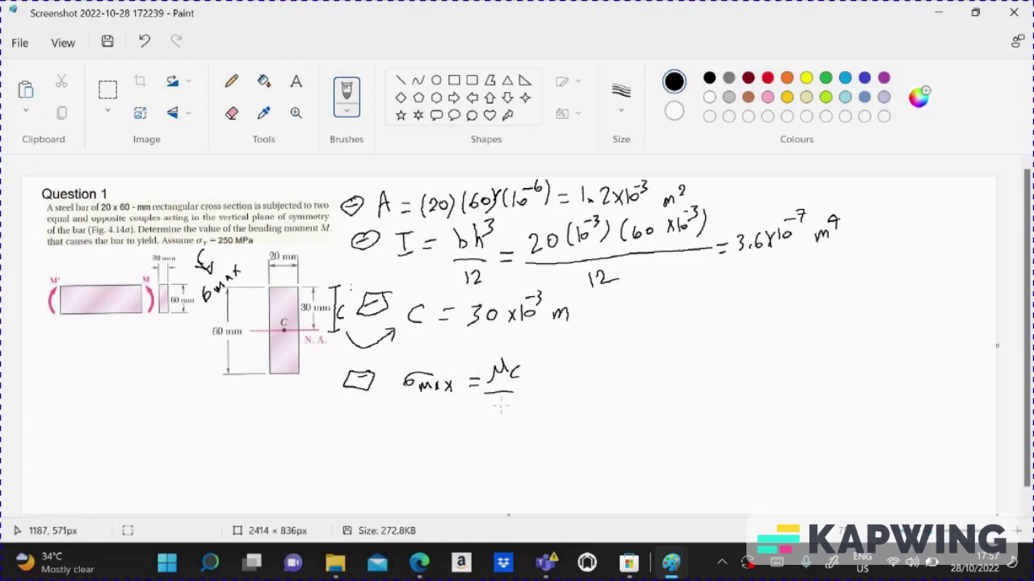
mouse_move(502, 399)
mouse_down()
mouse_move(502, 419)
mouse_move(511, 401)
mouse_up()
drag(494, 419, 511, 418)
mouse_move(342, 458)
mouse_down()
mouse_move(358, 455)
mouse_move(334, 471)
mouse_move(352, 461)
mouse_move(433, 474)
mouse_move(461, 453)
mouse_up()
- Write M = IσY/c = 3.6x10⁻⁷, noting σmax equals the yield stress σY
drag(445, 474, 497, 463)
drag(494, 456, 505, 477)
mouse_move(411, 400)
mouse_down()
mouse_move(398, 417)
mouse_move(407, 414)
mouse_up()
mouse_move(377, 410)
mouse_down()
mouse_move(370, 428)
mouse_move(386, 423)
mouse_move(387, 433)
mouse_up()
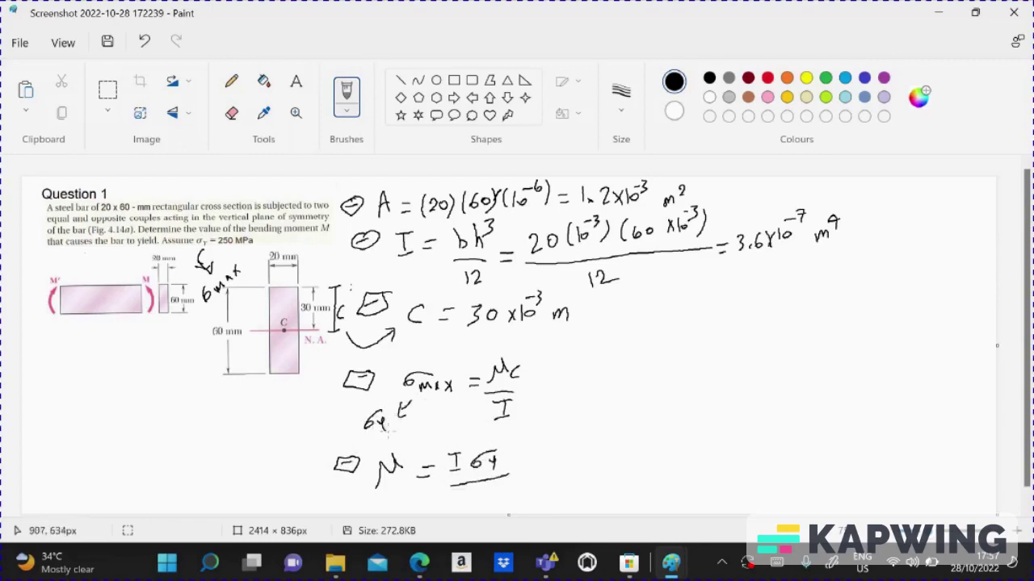
mouse_move(491, 490)
mouse_down()
mouse_move(489, 502)
mouse_move(553, 457)
mouse_move(590, 453)
mouse_up()
mouse_move(605, 438)
mouse_down()
mouse_move(604, 452)
mouse_move(614, 449)
mouse_move(619, 420)
mouse_up()
- Complete the numerator 3.6x10⁻⁷(250x10⁻⁶) over a long fraction bar
mouse_move(620, 414)
mouse_down()
mouse_move(642, 455)
mouse_move(683, 441)
mouse_up()
drag(680, 437, 698, 446)
mouse_move(699, 433)
mouse_down()
mouse_move(701, 444)
mouse_move(712, 441)
mouse_move(727, 423)
mouse_up()
drag(739, 420, 735, 443)
drag(546, 473, 751, 457)
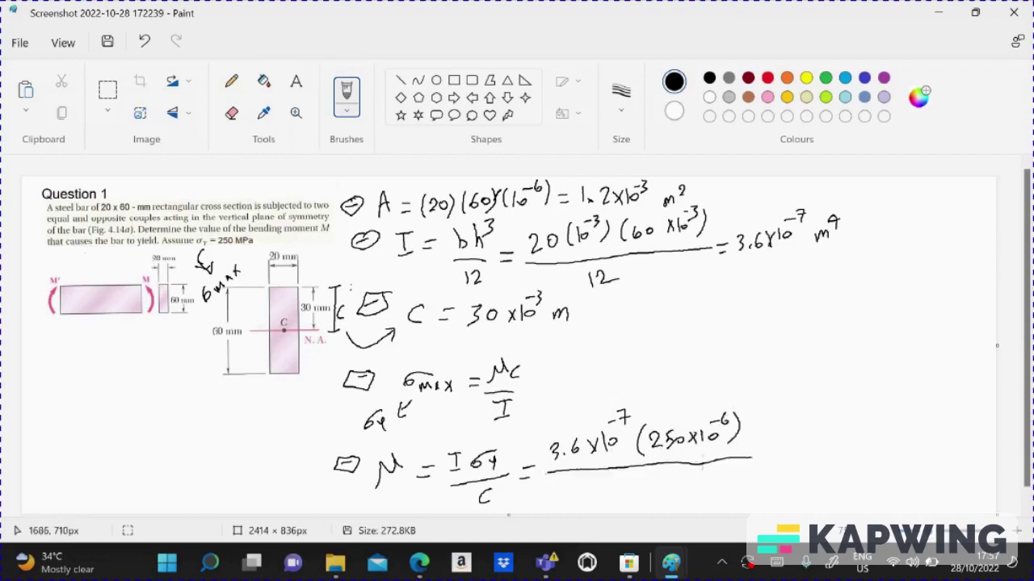
- Write the denominator 30x10⁻³ and the result = 3000 N·m
mouse_move(605, 479)
mouse_down()
mouse_move(606, 492)
mouse_move(645, 491)
mouse_move(635, 493)
mouse_up()
drag(649, 472, 650, 490)
drag(662, 481, 673, 482)
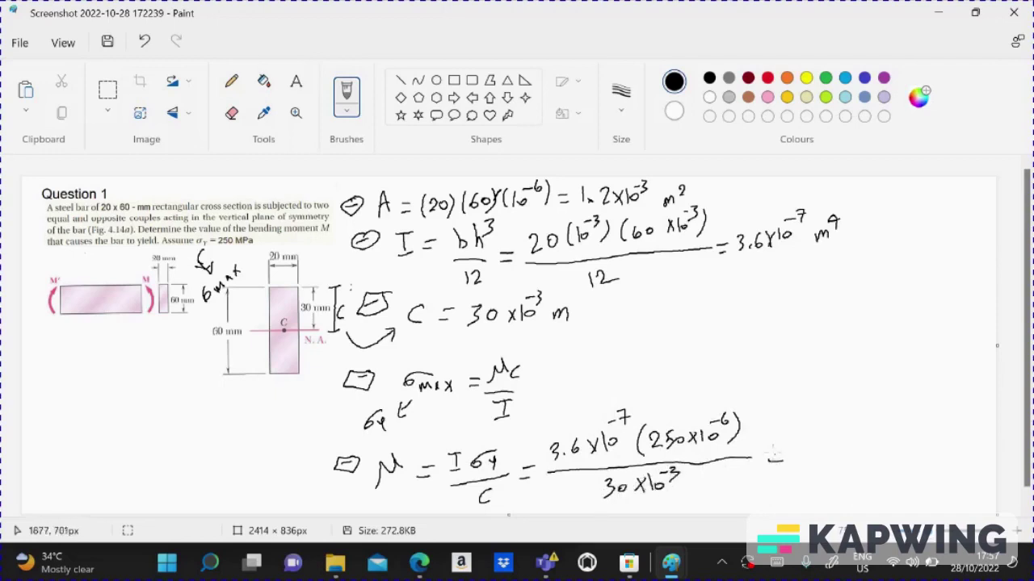
mouse_move(767, 457)
mouse_down()
mouse_move(817, 446)
mouse_move(801, 467)
mouse_up()
mouse_move(837, 443)
mouse_down()
mouse_move(827, 457)
mouse_move(853, 446)
mouse_move(861, 457)
mouse_up()
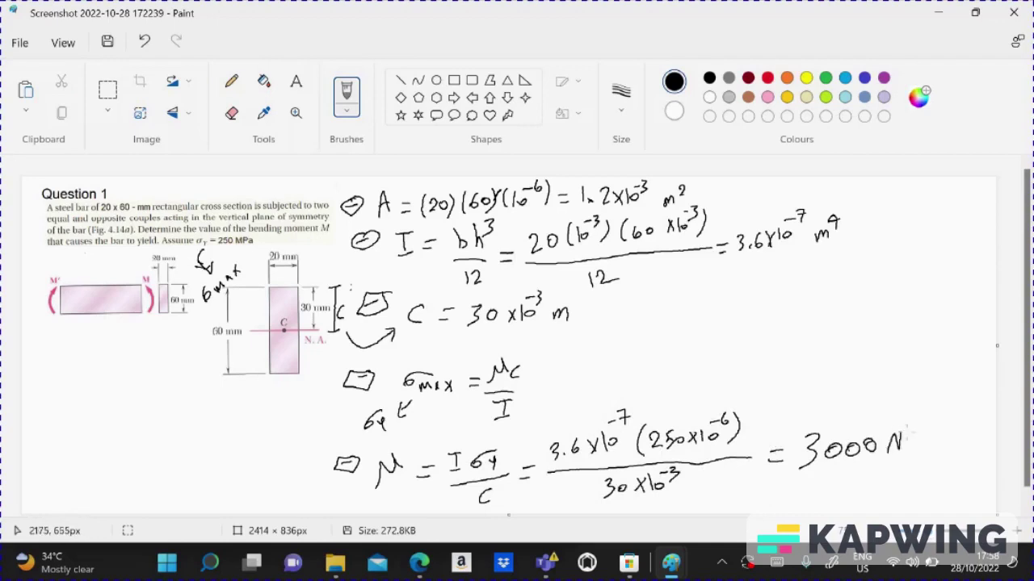
click(909, 446)
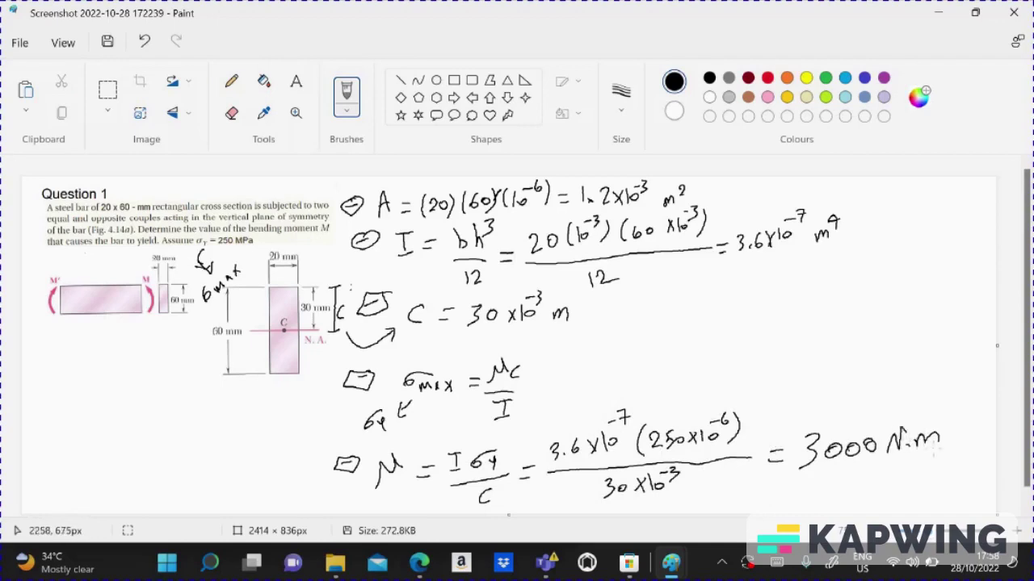